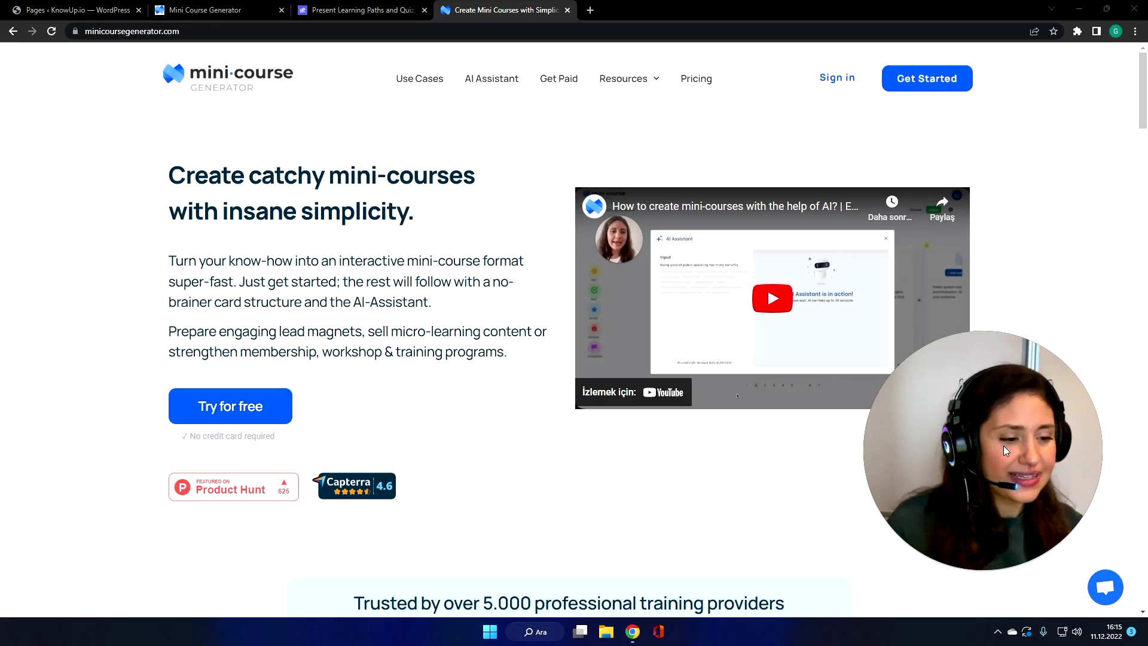
# Browse the KnowUp Discord academy landing page down to its learning paths and back to the top.
pyautogui.click(380, 17)
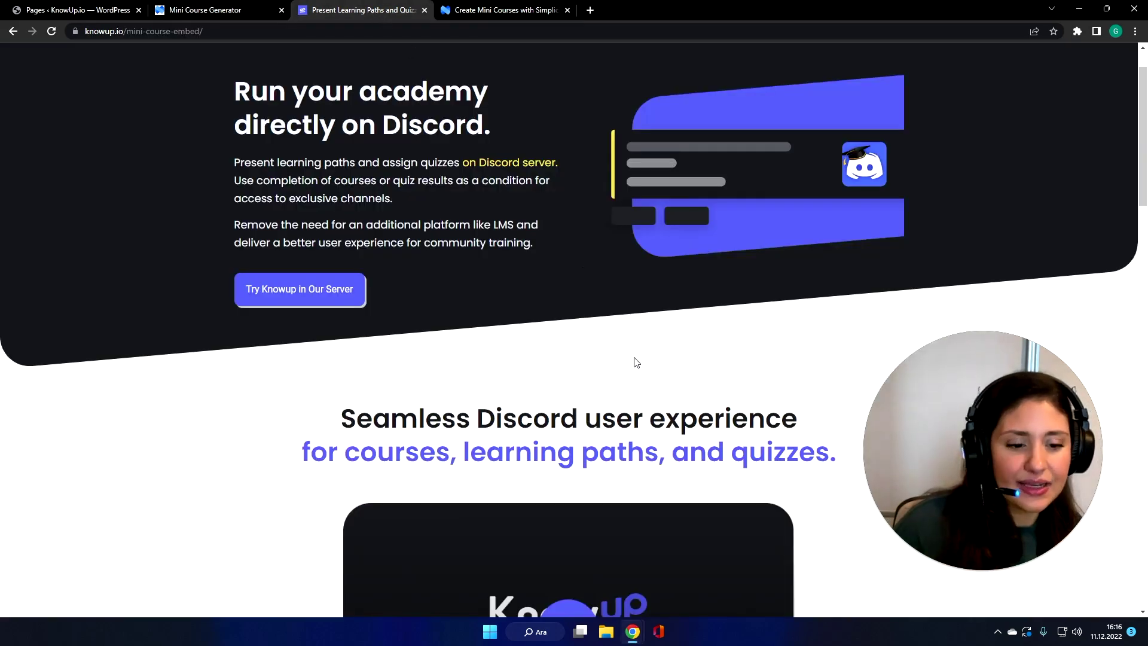
pyautogui.scroll(-3, 636, 362)
pyautogui.scroll(-3, 646, 389)
pyautogui.scroll(-3, 651, 407)
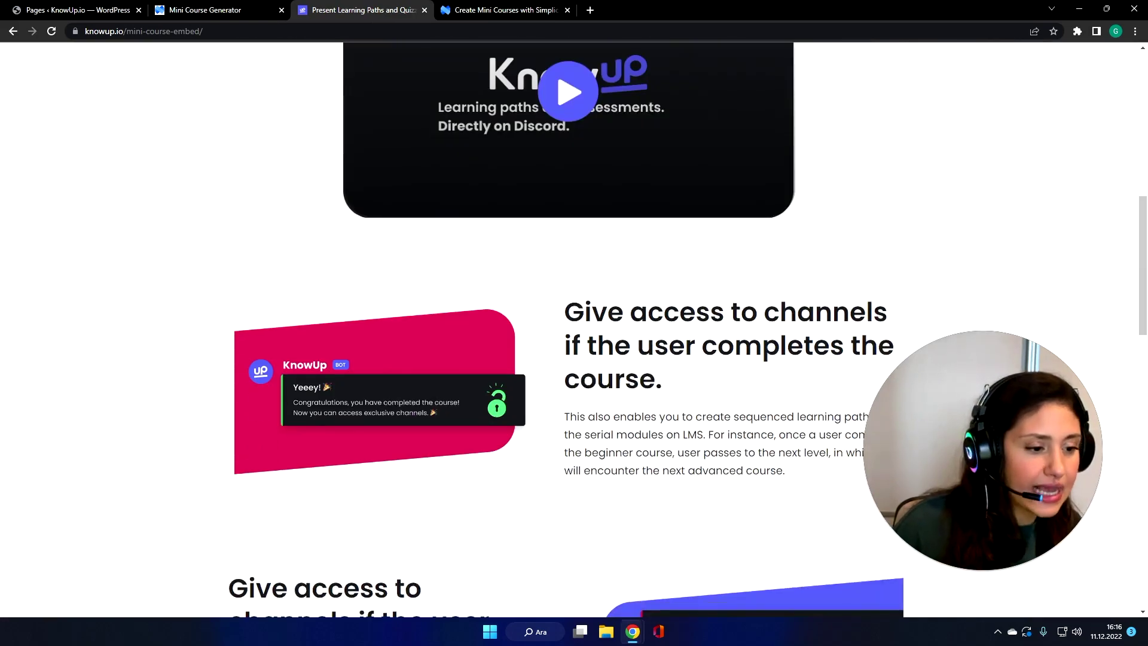
pyautogui.scroll(6, 646, 471)
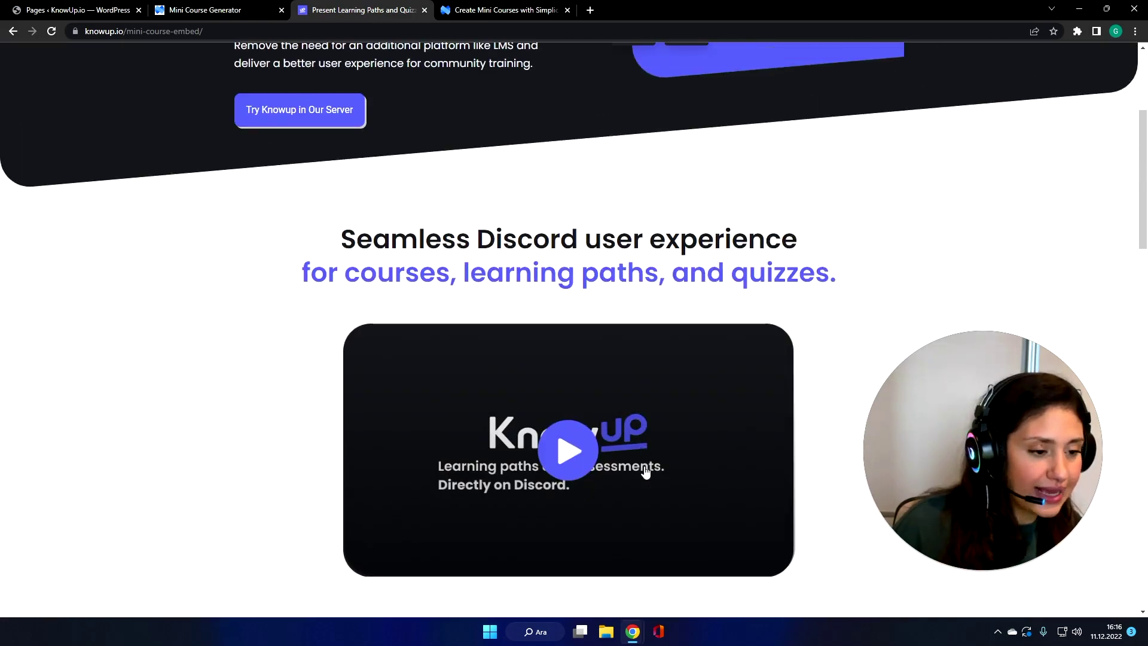
pyautogui.scroll(4, 646, 471)
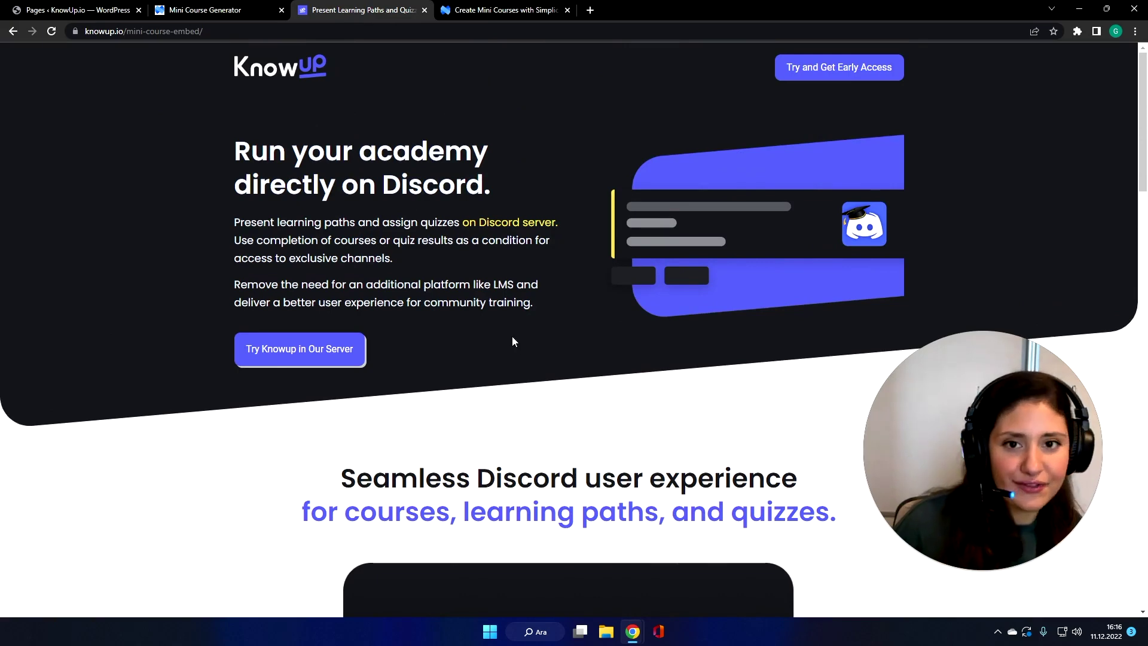
pyautogui.moveTo(982, 449)
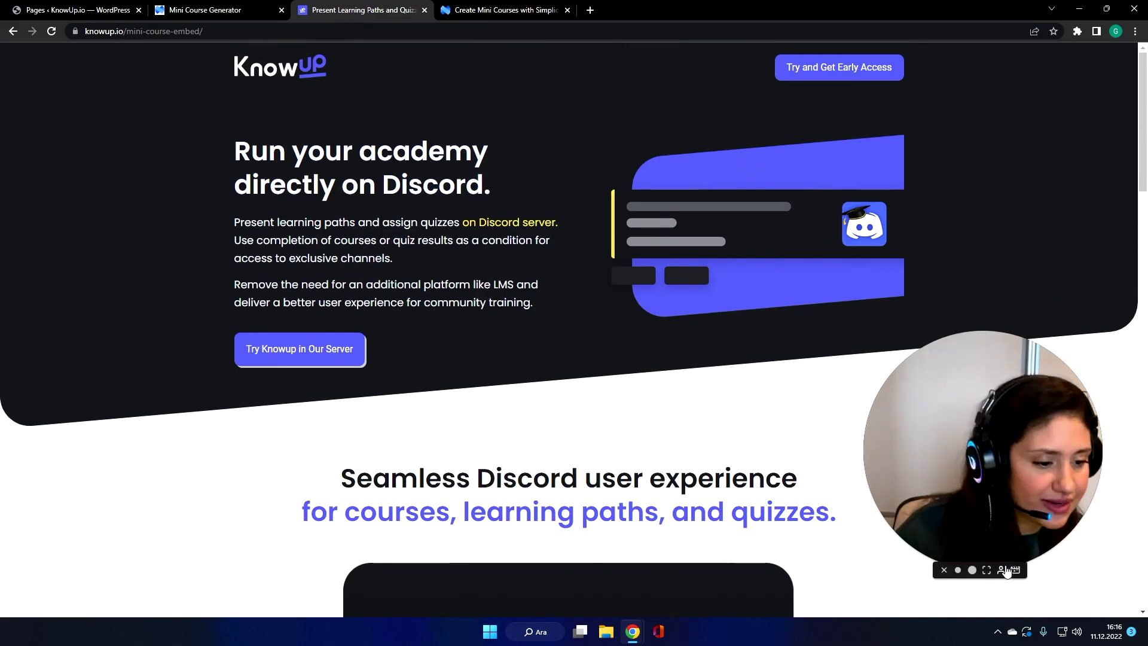
pyautogui.click(960, 569)
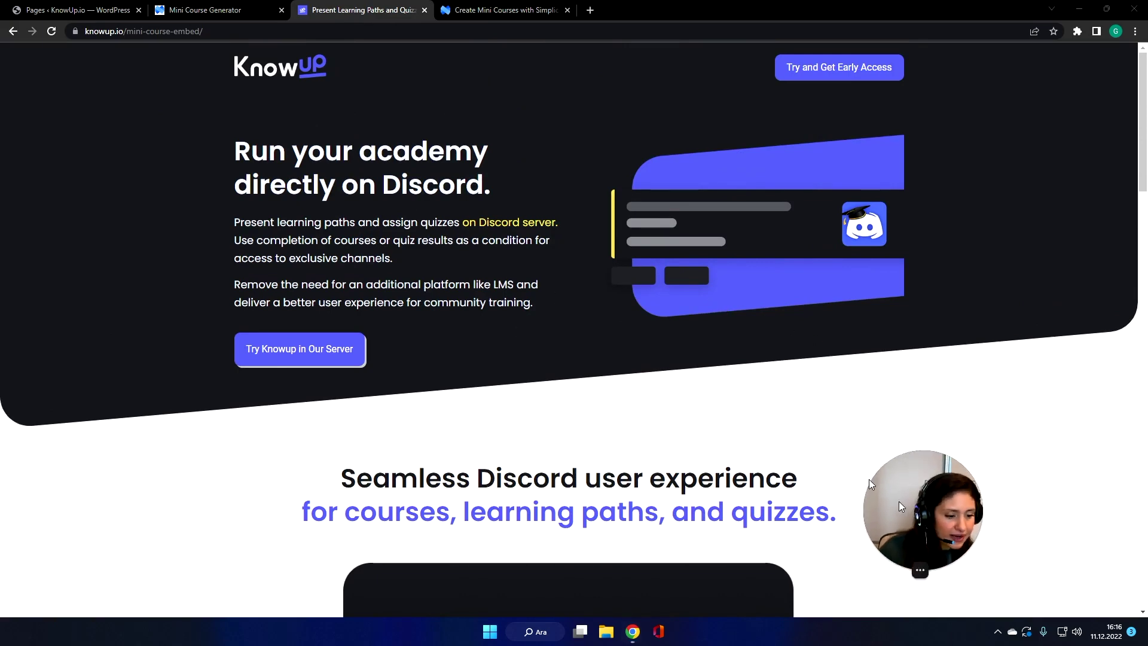
# Step through the shared Discord Academy mini-course cards to its first-aid quiz.
pyautogui.click(206, 13)
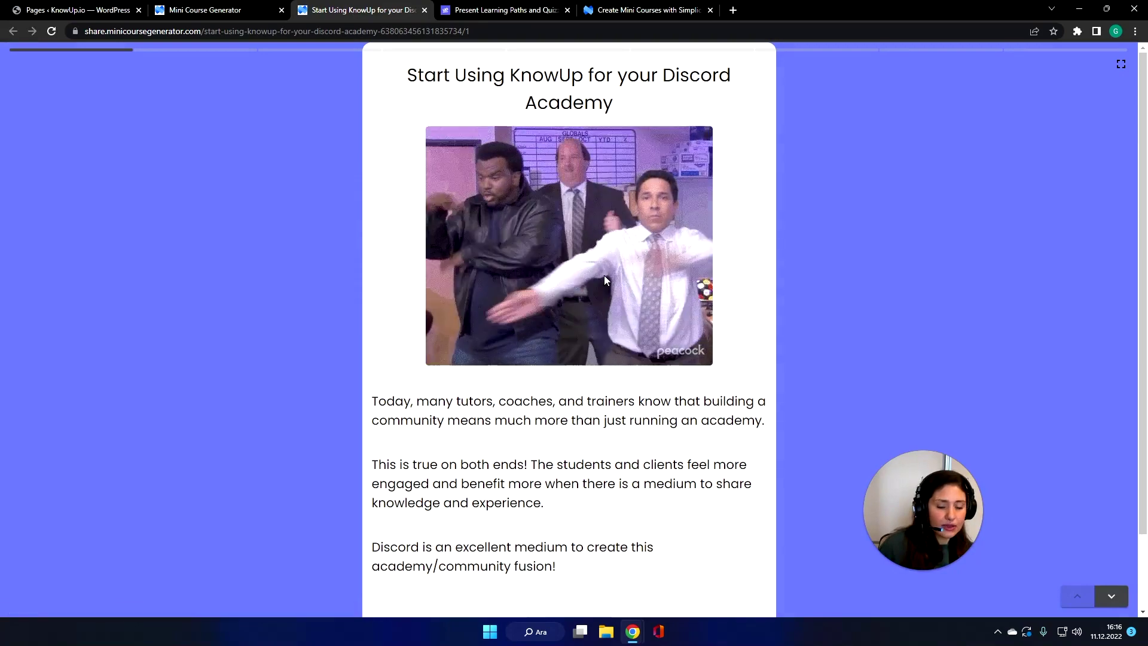
pyautogui.scroll(-2, 622, 394)
pyautogui.scroll(2, 579, 587)
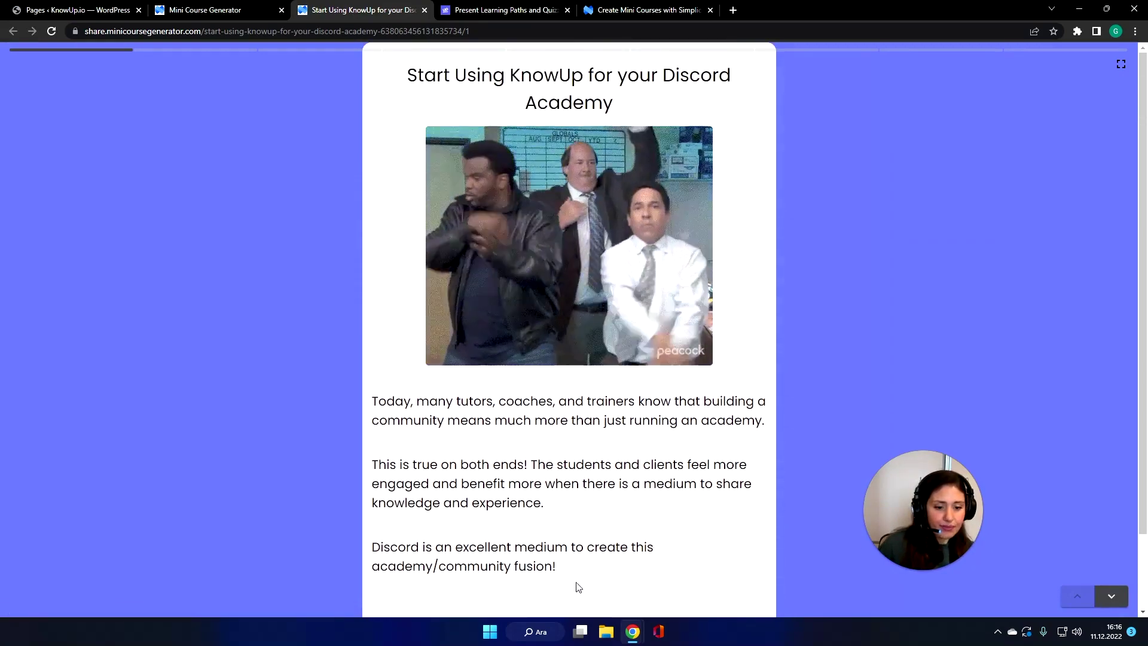
pyautogui.scroll(-2, 579, 587)
pyautogui.click(604, 544)
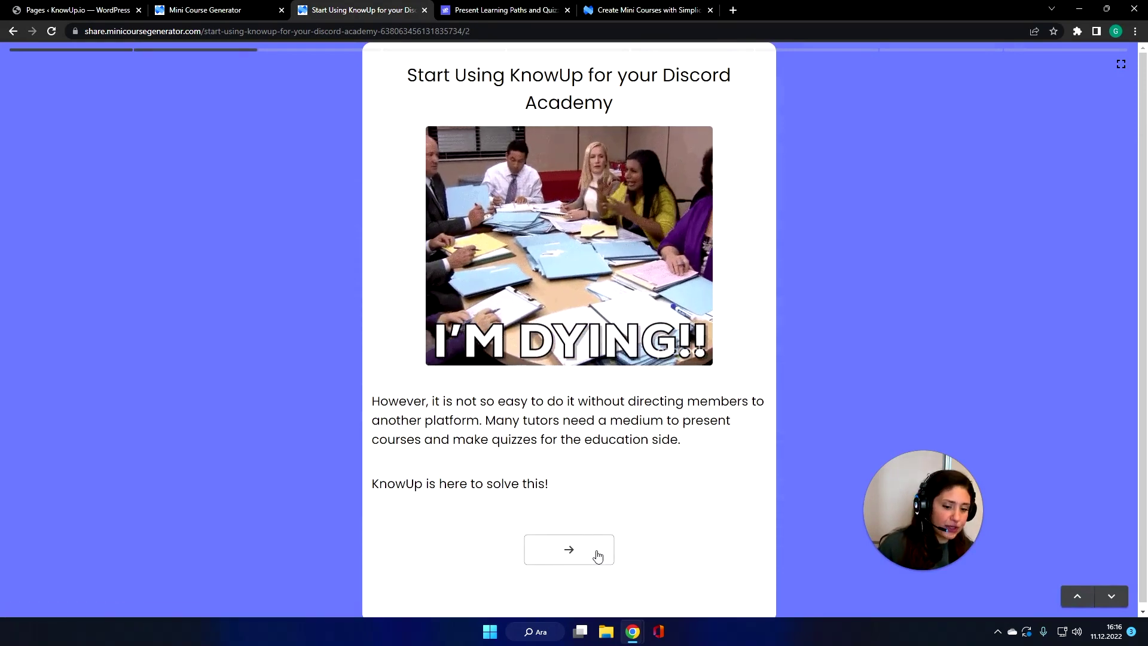
pyautogui.click(598, 555)
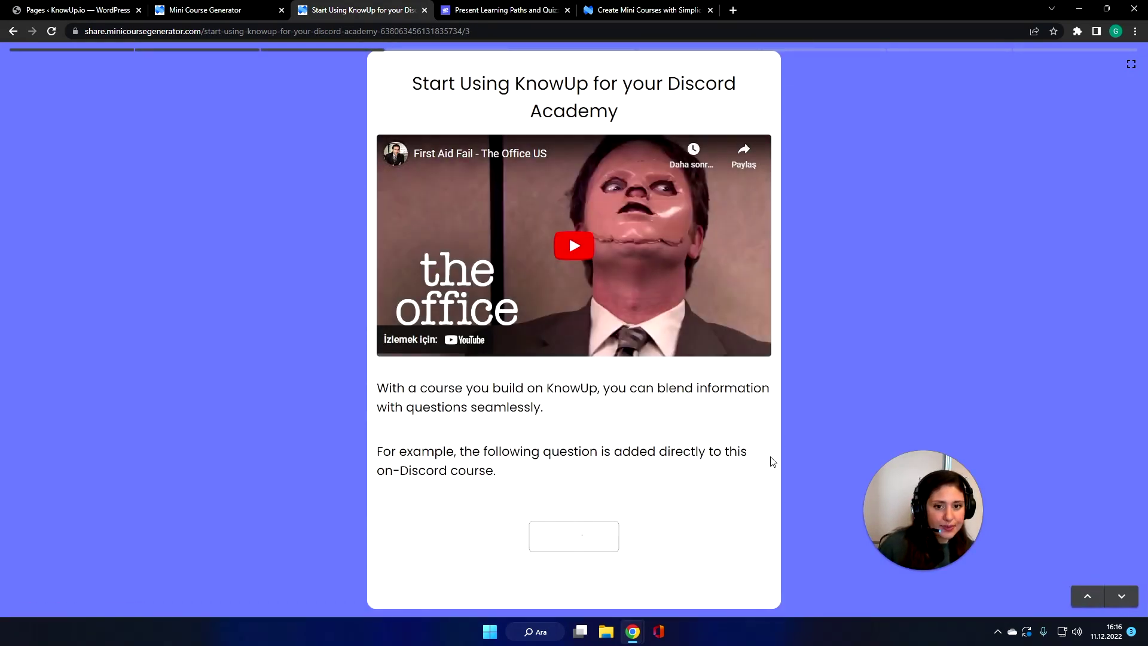
pyautogui.click(82, 13)
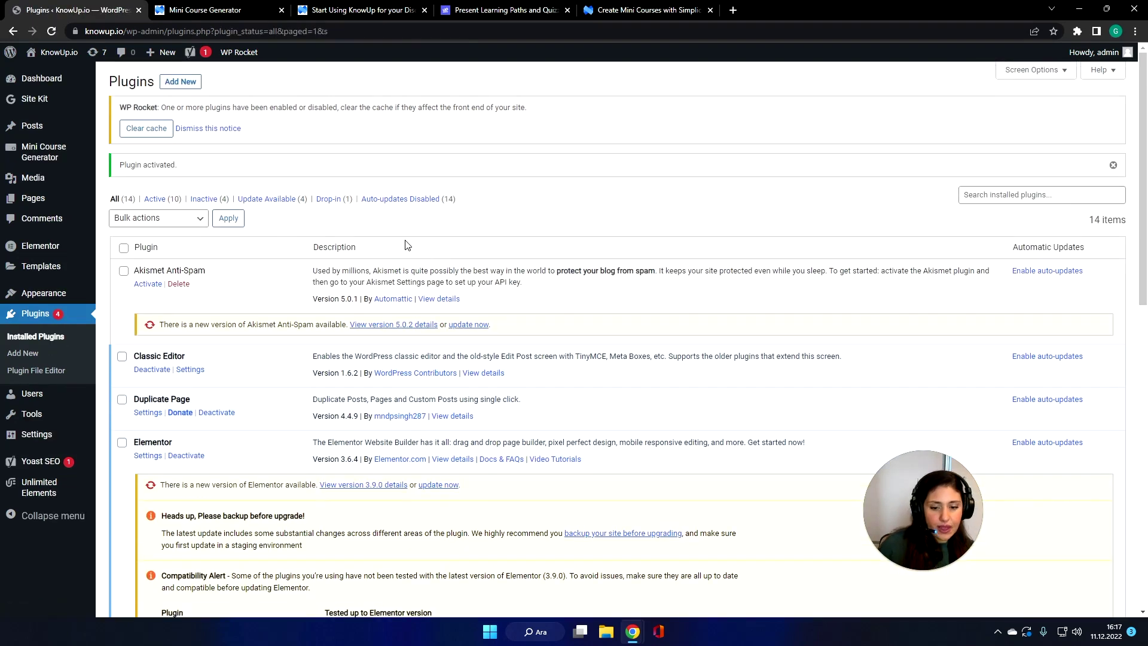
# Scroll the installed plugins list to the active Mini Course Generator 1.0.2 entry.
pyautogui.scroll(-4, 474, 367)
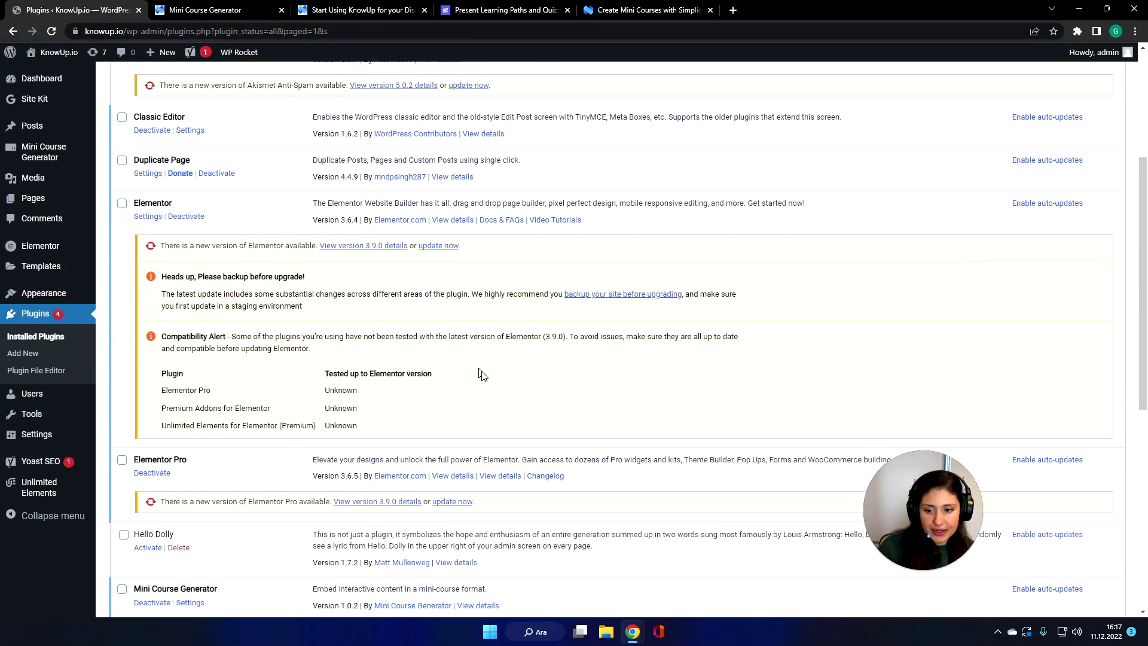
pyautogui.scroll(-2, 478, 371)
pyautogui.scroll(-2, 485, 377)
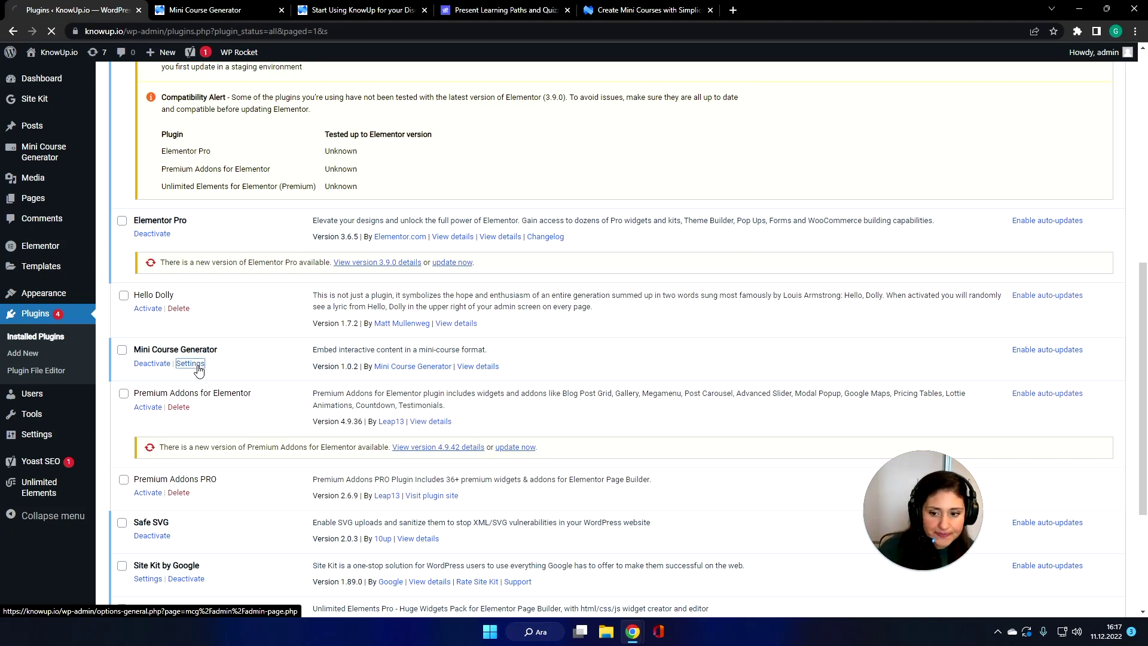
# Log in to Mini Course Generator, copy the Discord Academy shortcode, and open the homepage in Elementor.
pyautogui.click(593, 496)
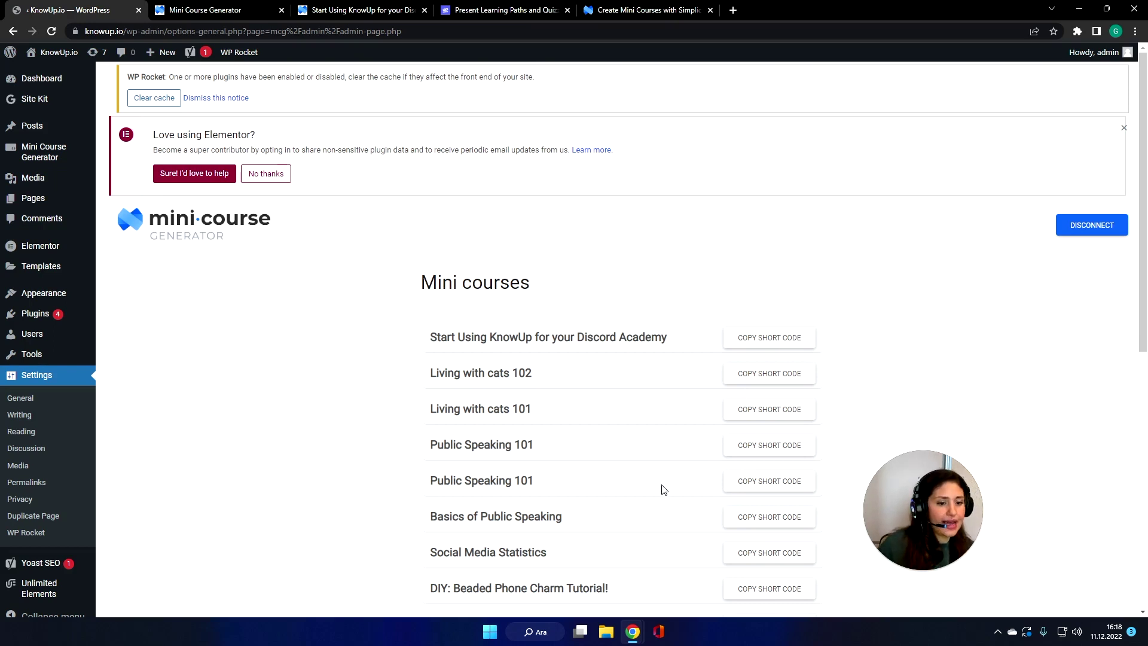
pyautogui.click(726, 346)
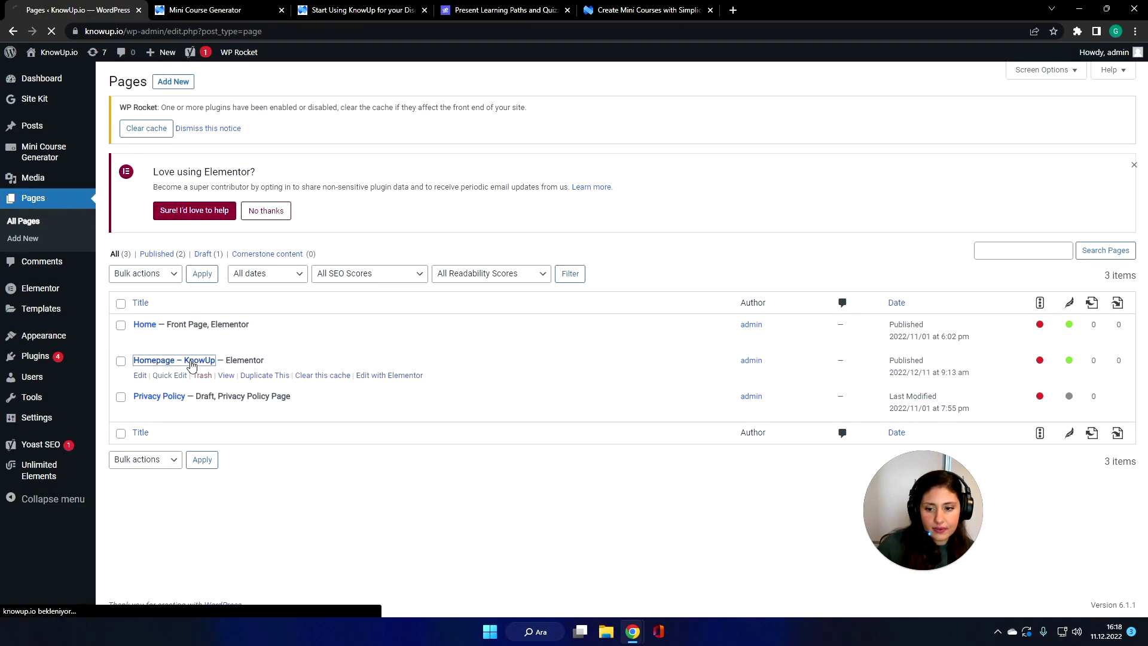
pyautogui.click(509, 439)
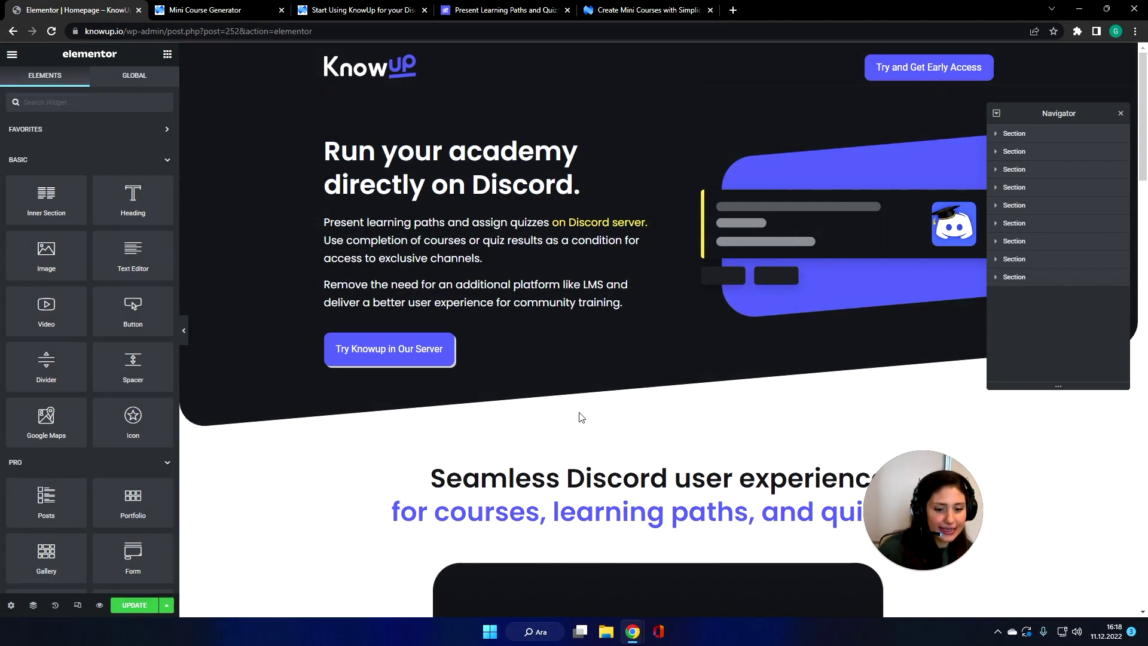
pyautogui.moveTo(642, 494)
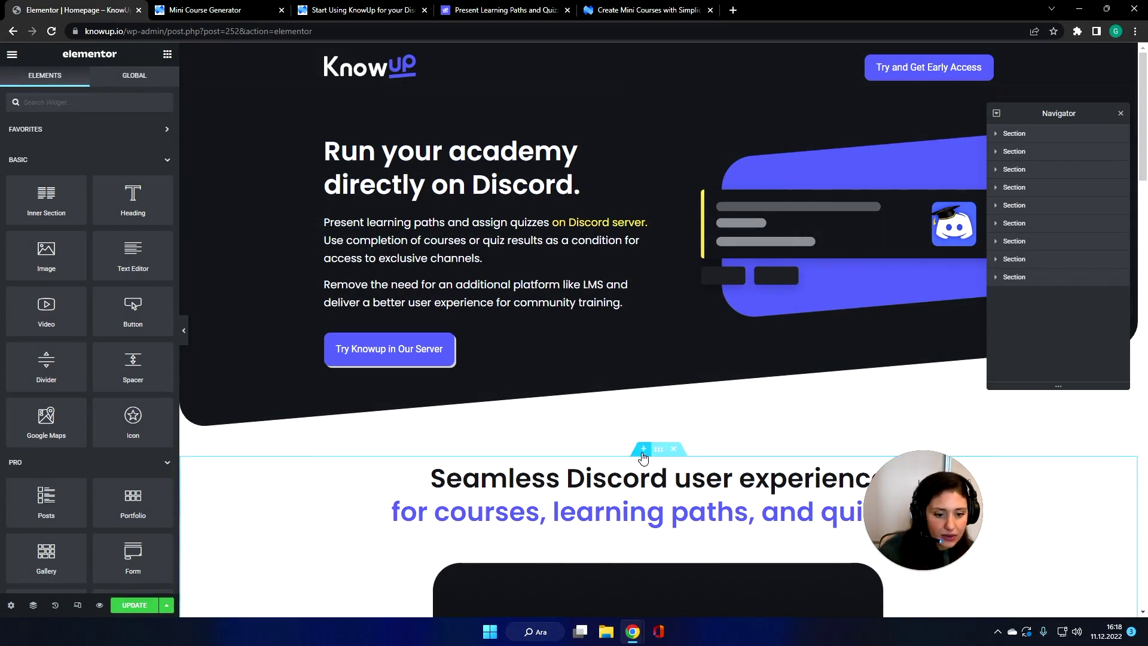
# Add a new single-column section above the Seamless Discord section.
pyautogui.click(643, 449)
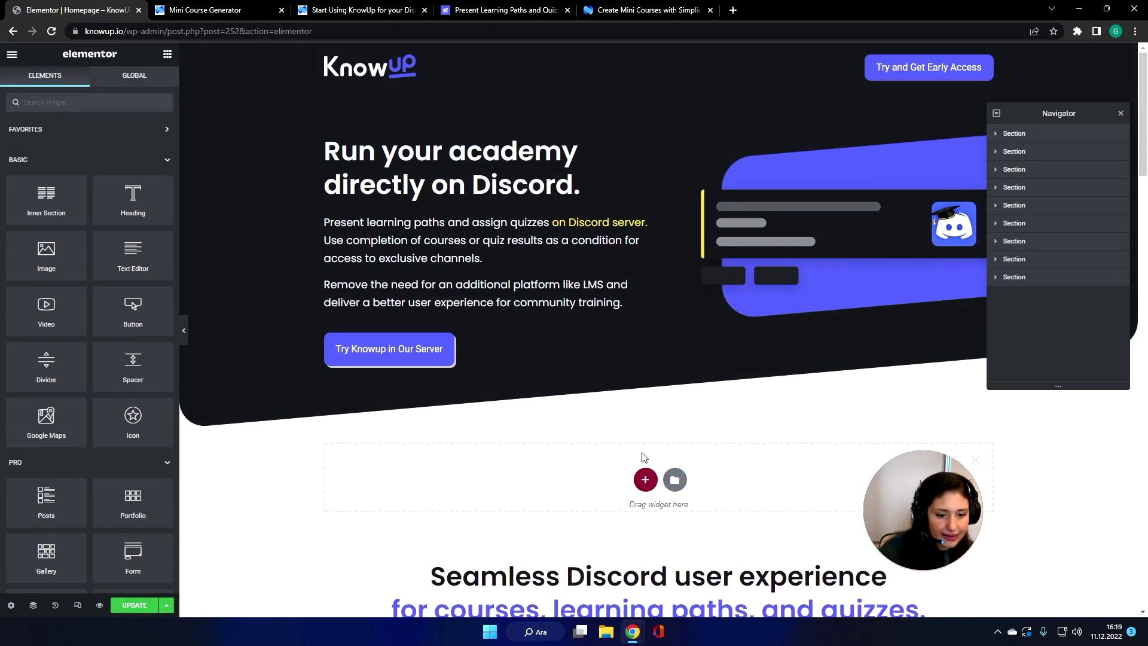
pyautogui.click(646, 482)
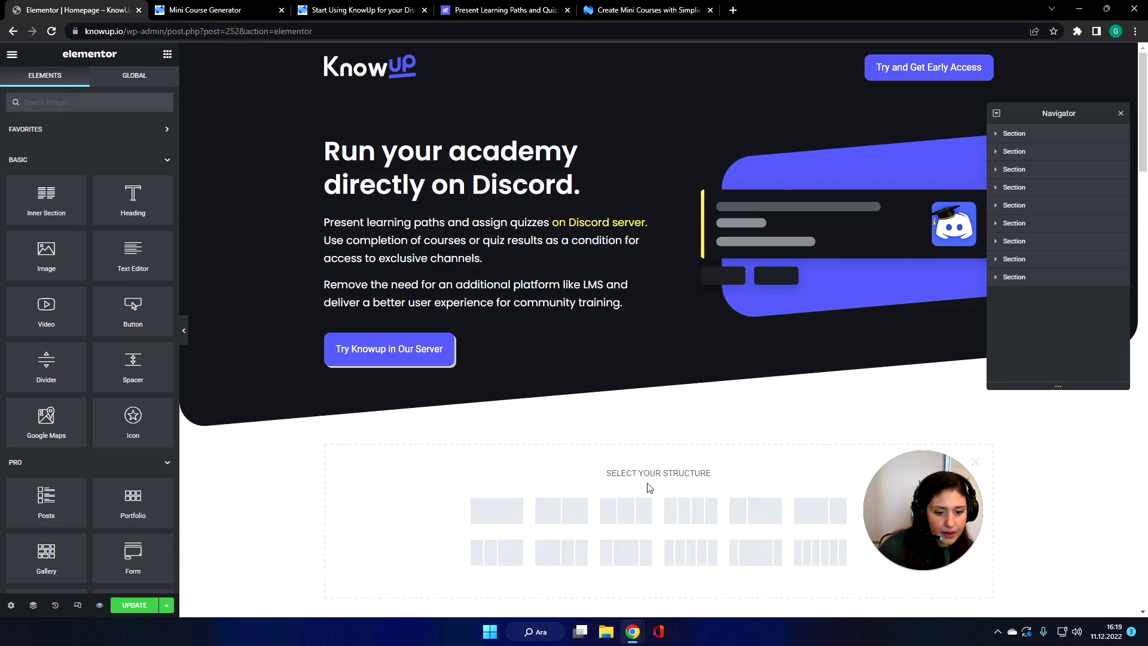
pyautogui.click(496, 510)
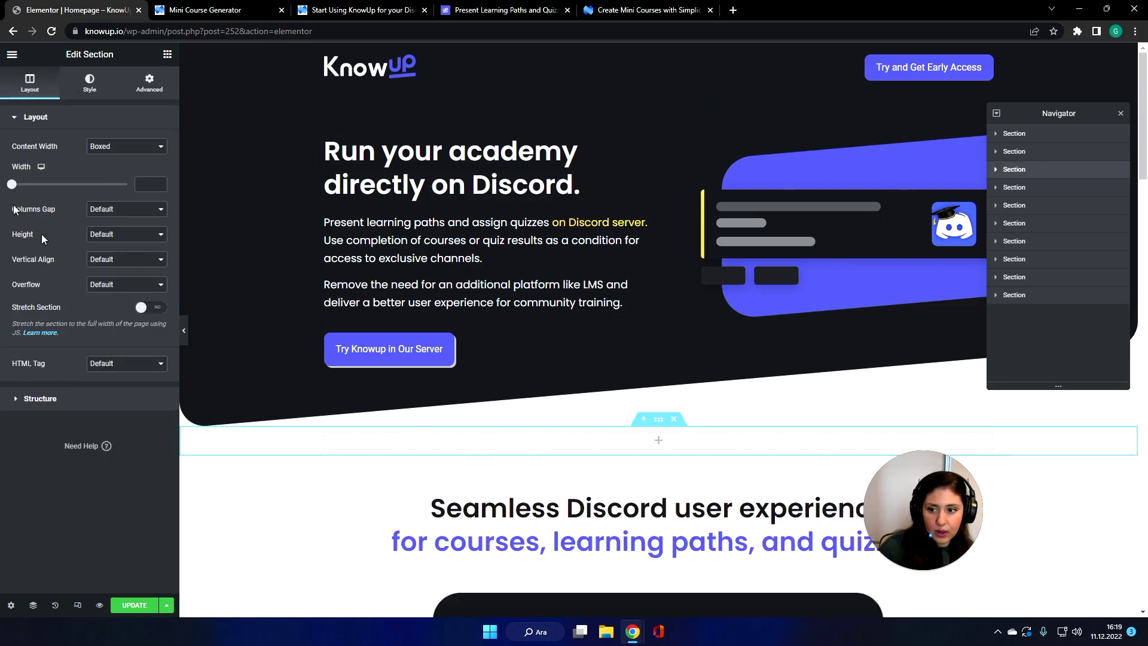
# Place a Shortcode widget in the new section, paste the mcg shortcode, and update the page.
pyautogui.click(166, 55)
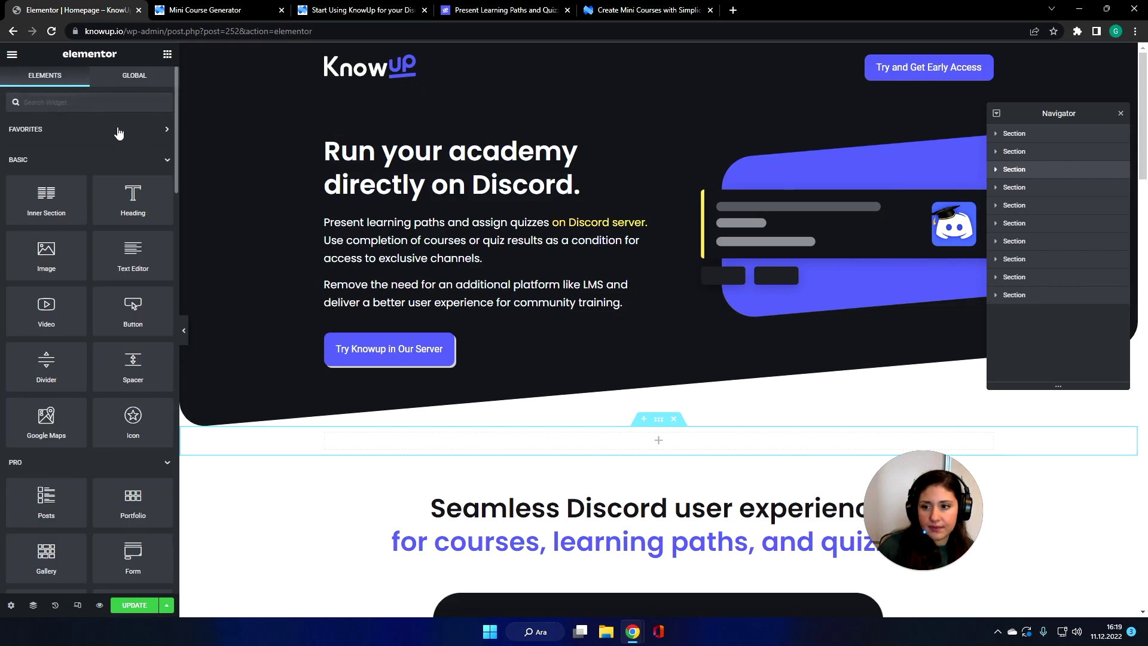
pyautogui.write('short')
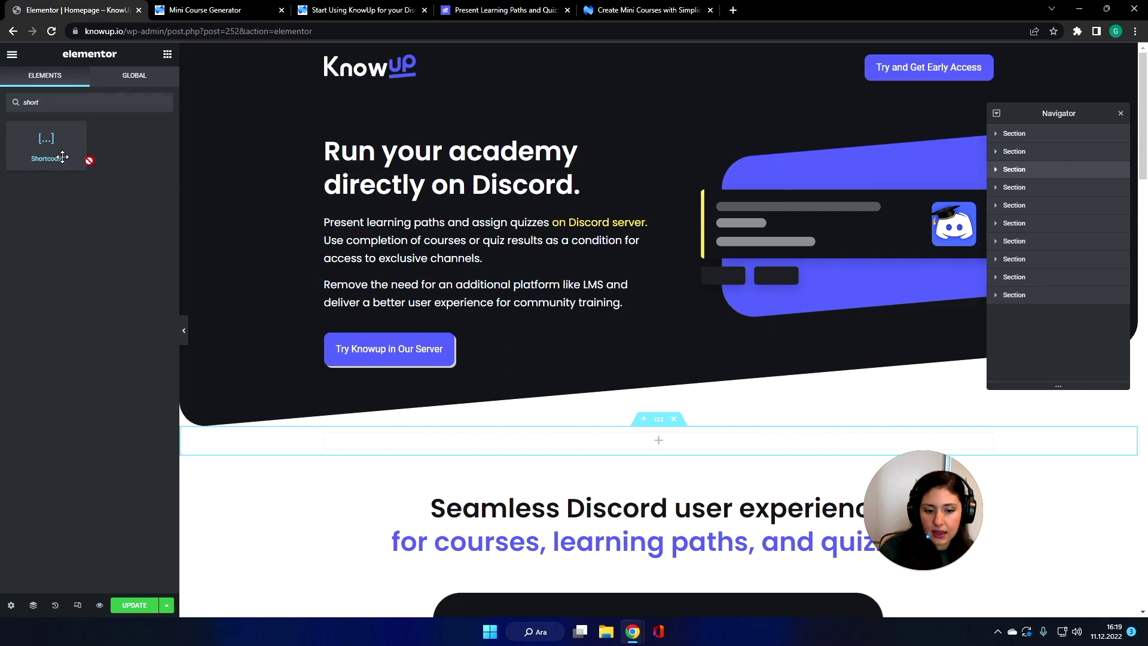
pyautogui.moveTo(62, 157); pyautogui.dragTo(634, 443)
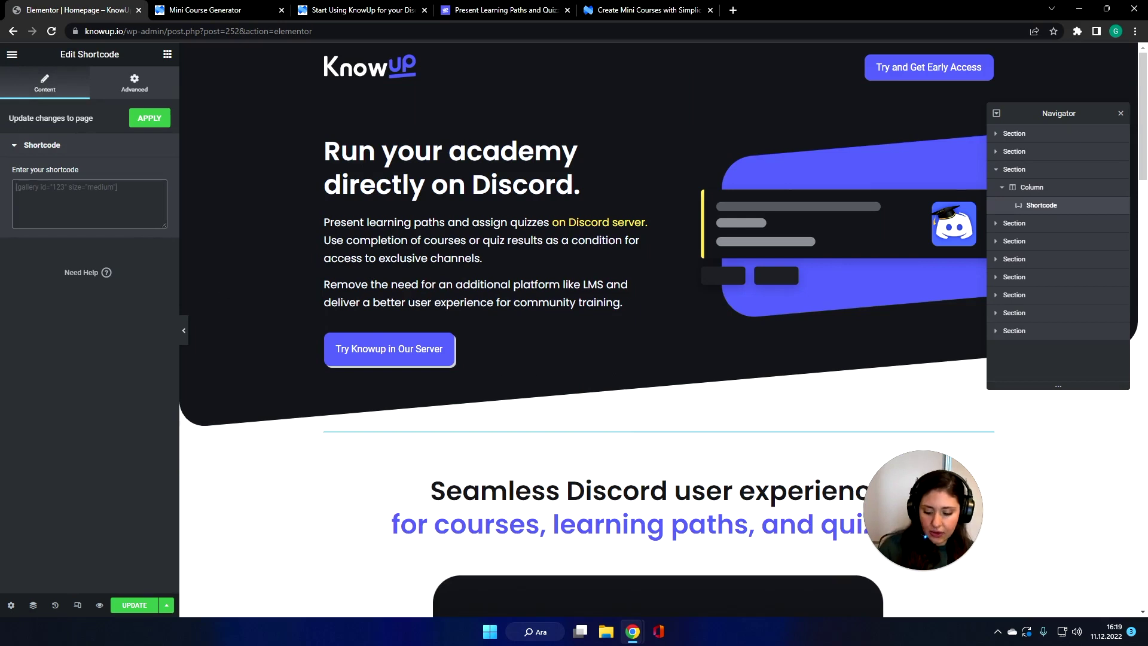
pyautogui.hotkey('ctrl', 'v')
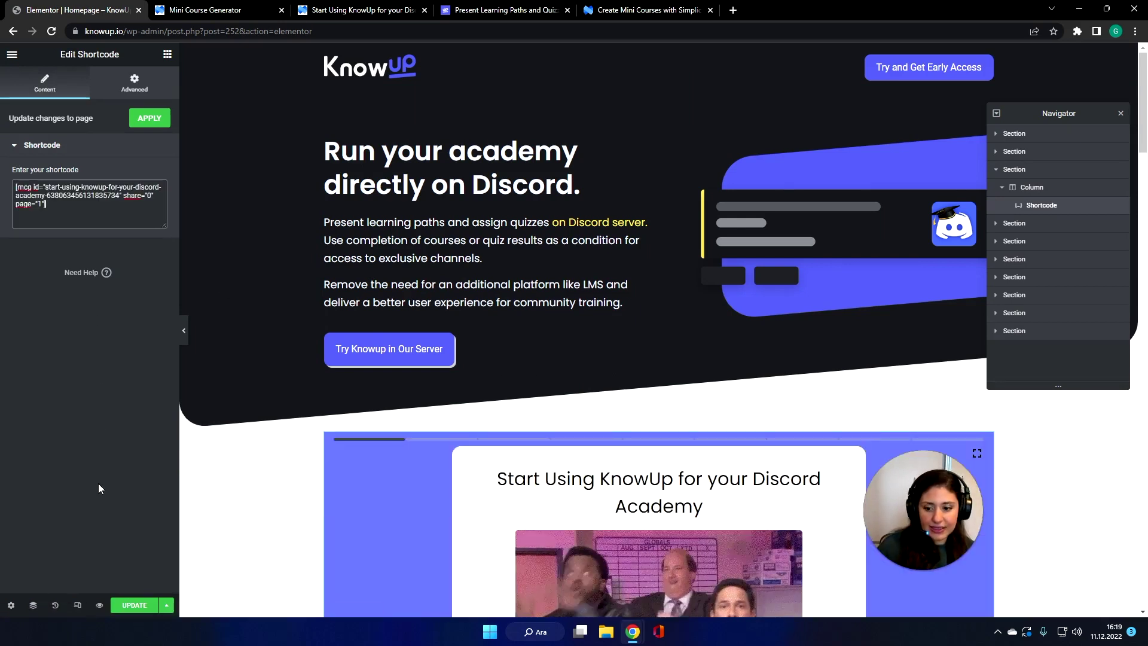
pyautogui.click(136, 606)
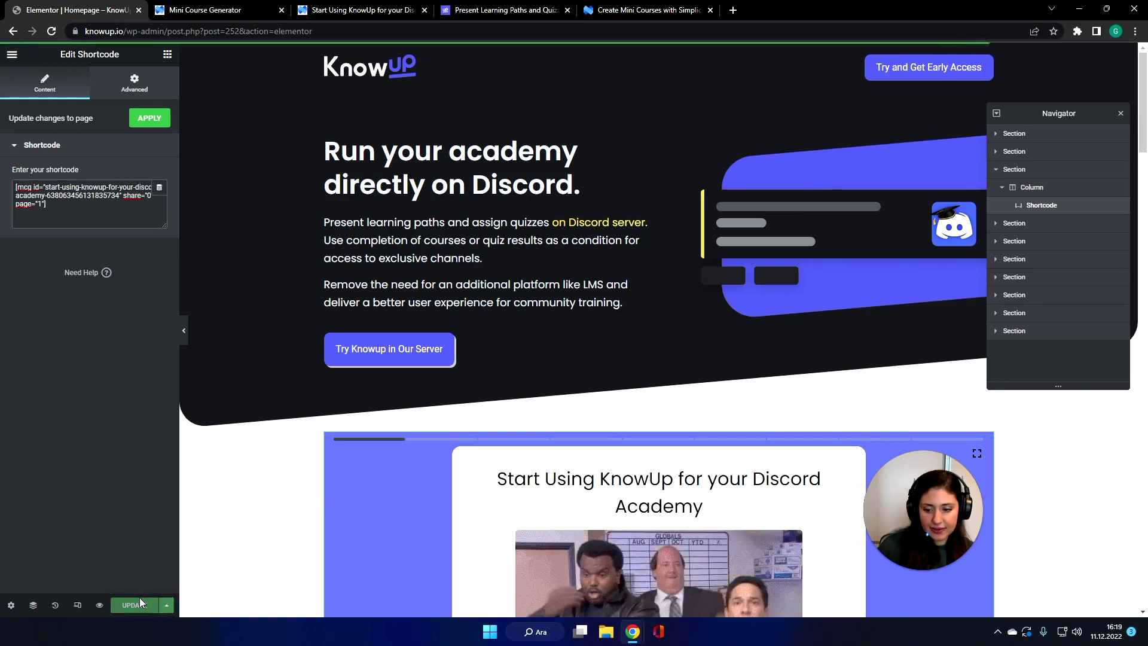
pyautogui.click(509, 10)
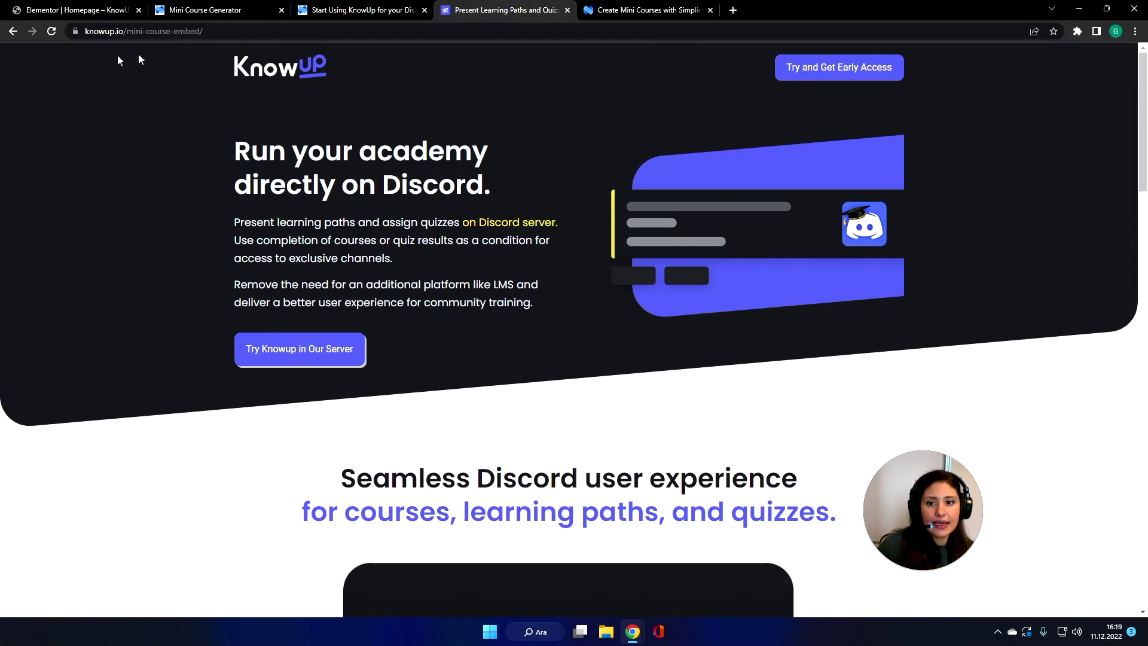
# Reload the live page and scroll down to the embedded Discord Academy mini-course.
pyautogui.click(51, 35)
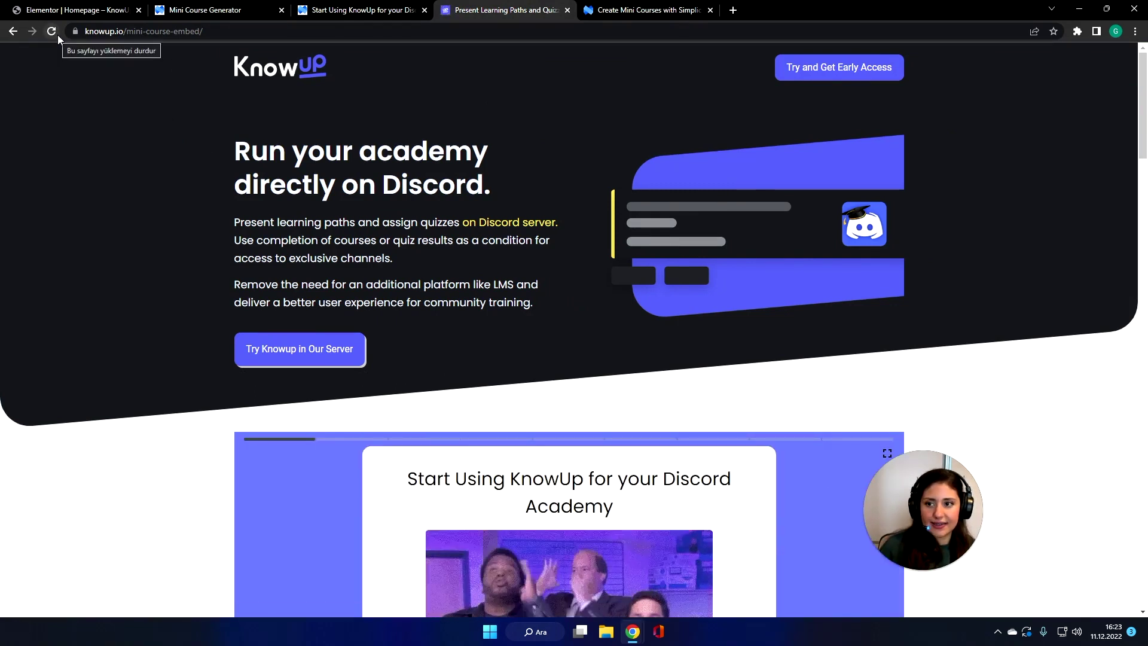
pyautogui.scroll(-3, 546, 208)
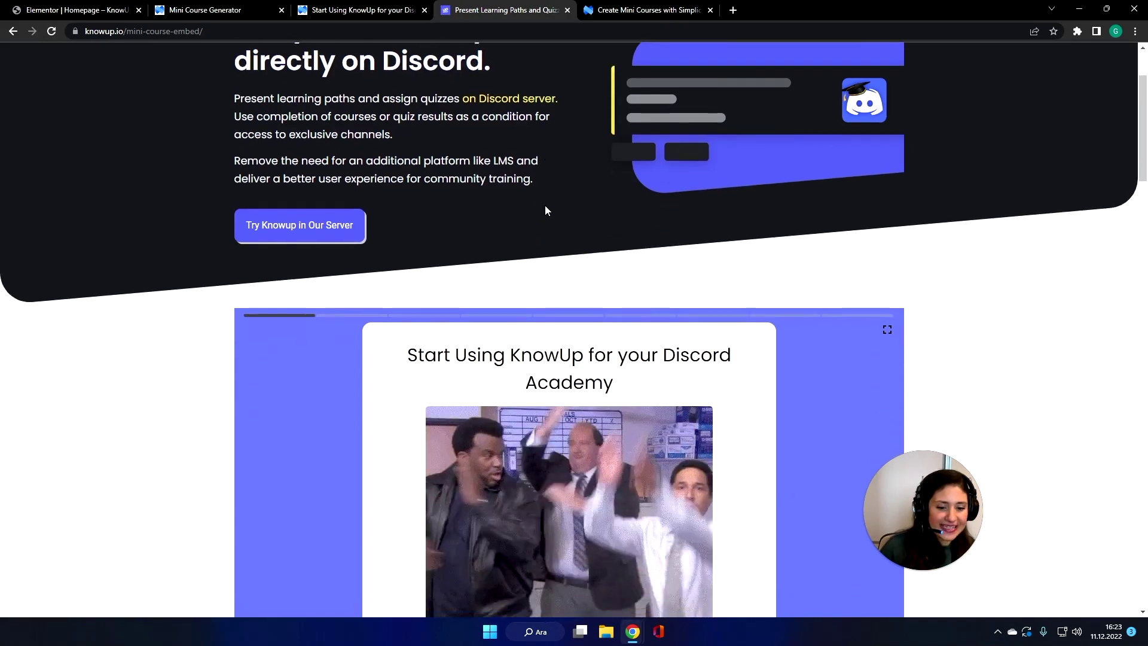
pyautogui.scroll(-1, 568, 263)
pyautogui.scroll(-1, 579, 272)
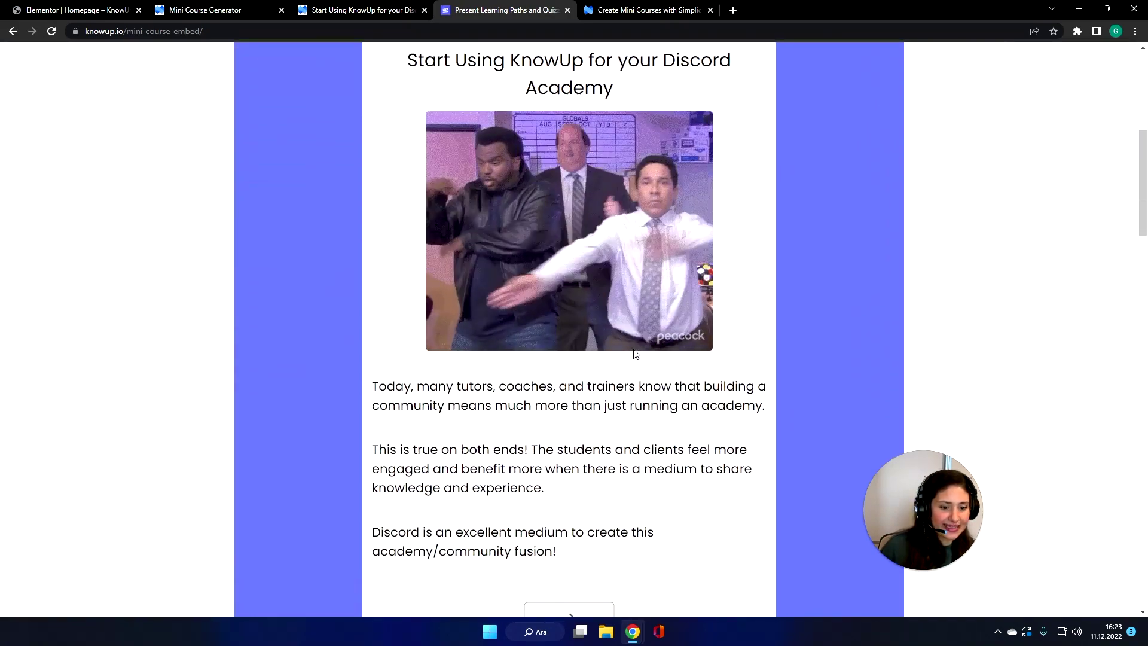
pyautogui.scroll(-1, 550, 353)
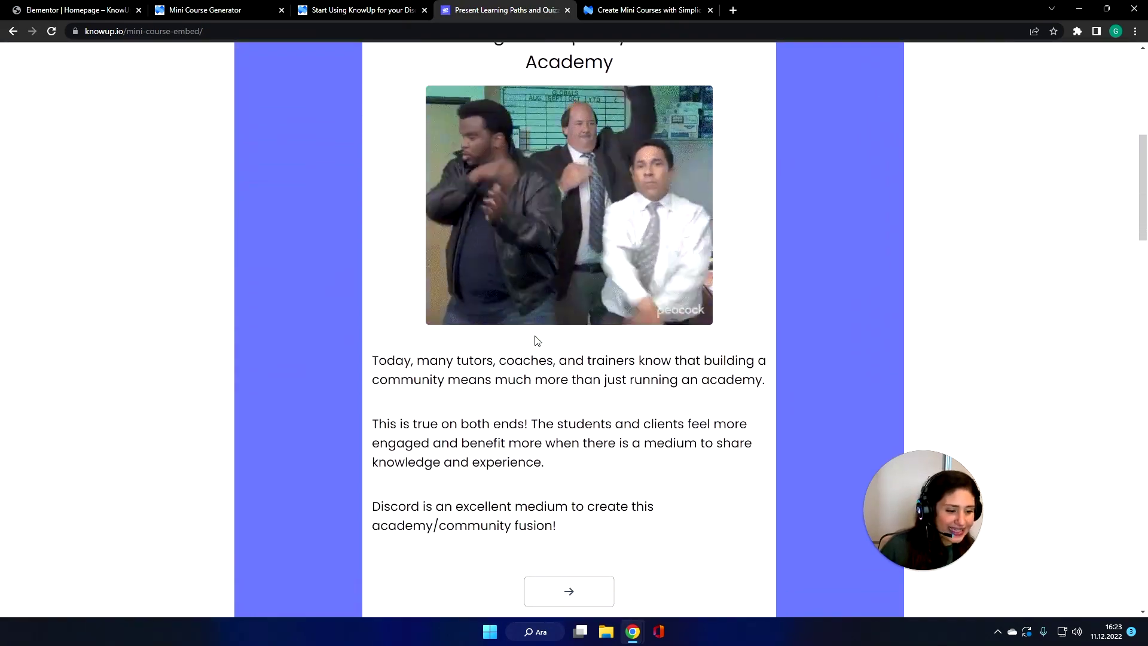
pyautogui.scroll(1, 537, 335)
pyautogui.scroll(2, 537, 335)
pyautogui.scroll(4, 537, 339)
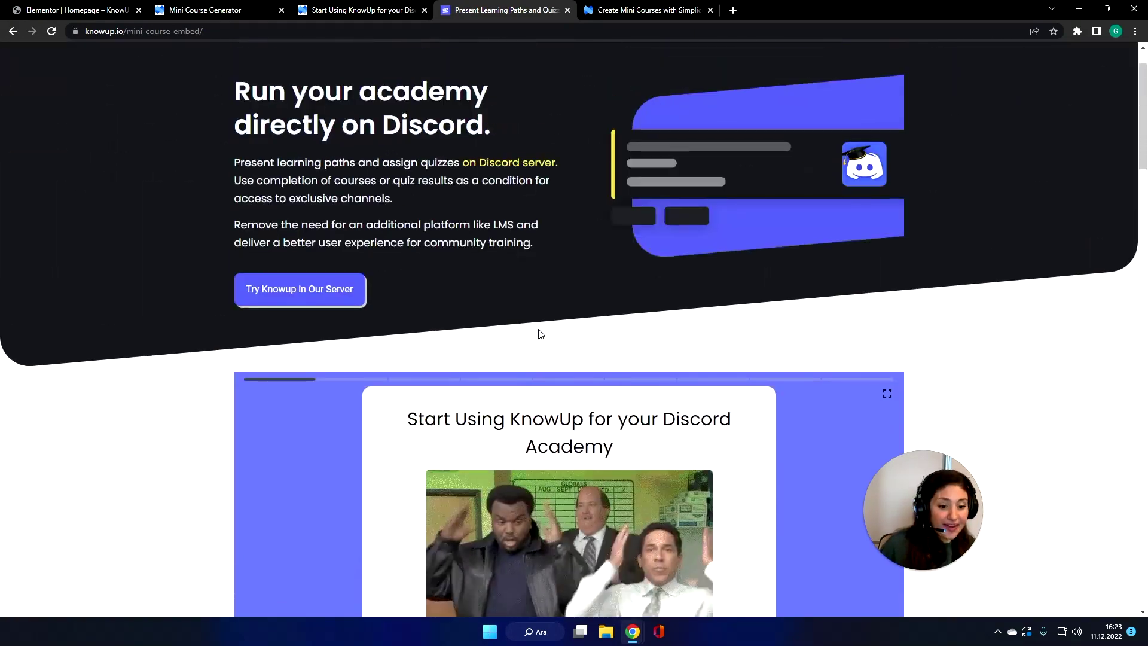
pyautogui.scroll(1, 539, 333)
pyautogui.scroll(-2, 538, 333)
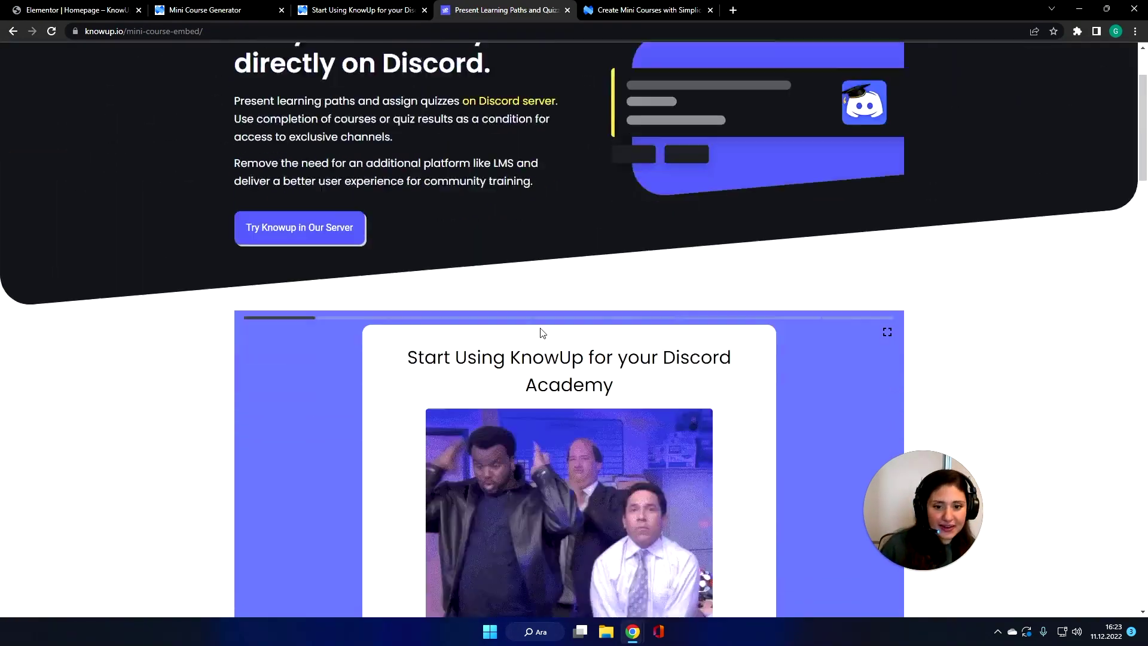
pyautogui.scroll(-1, 541, 332)
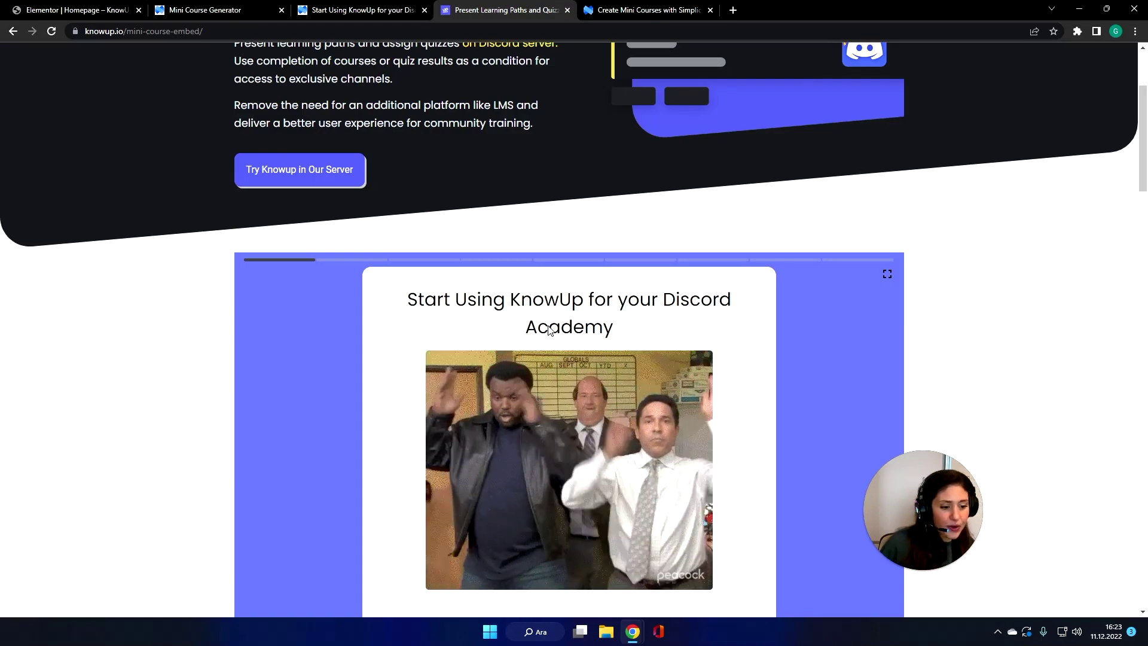
# Read the first slide and advance the mini-course to its second card.
pyautogui.scroll(-2, 549, 329)
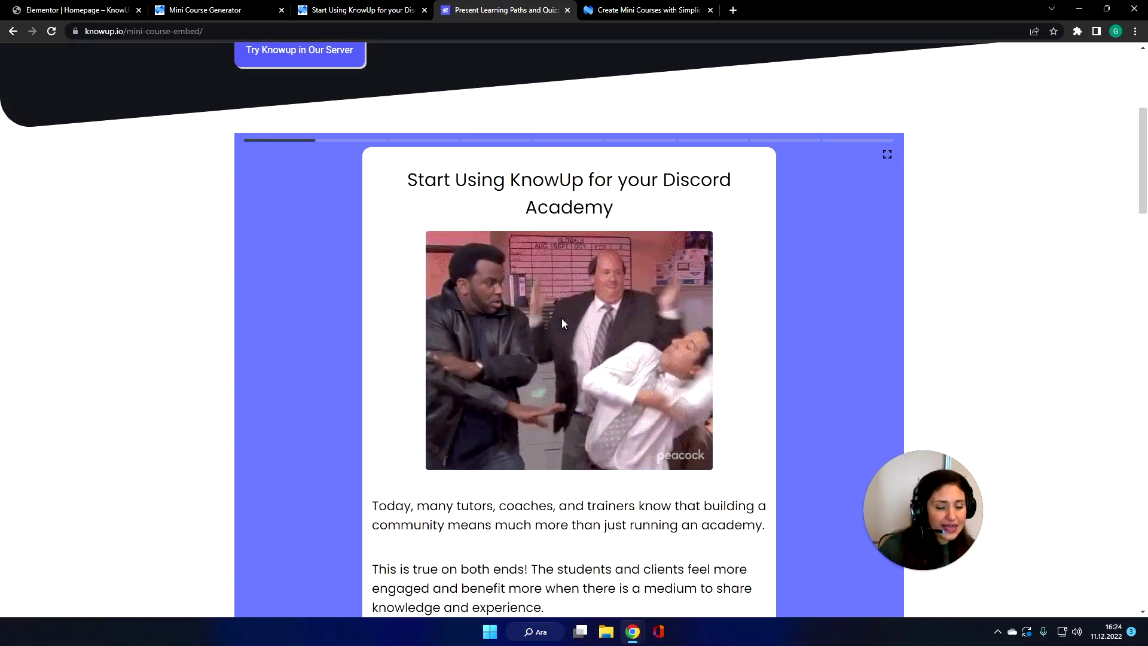
pyautogui.scroll(-2, 641, 392)
pyautogui.scroll(-1, 641, 391)
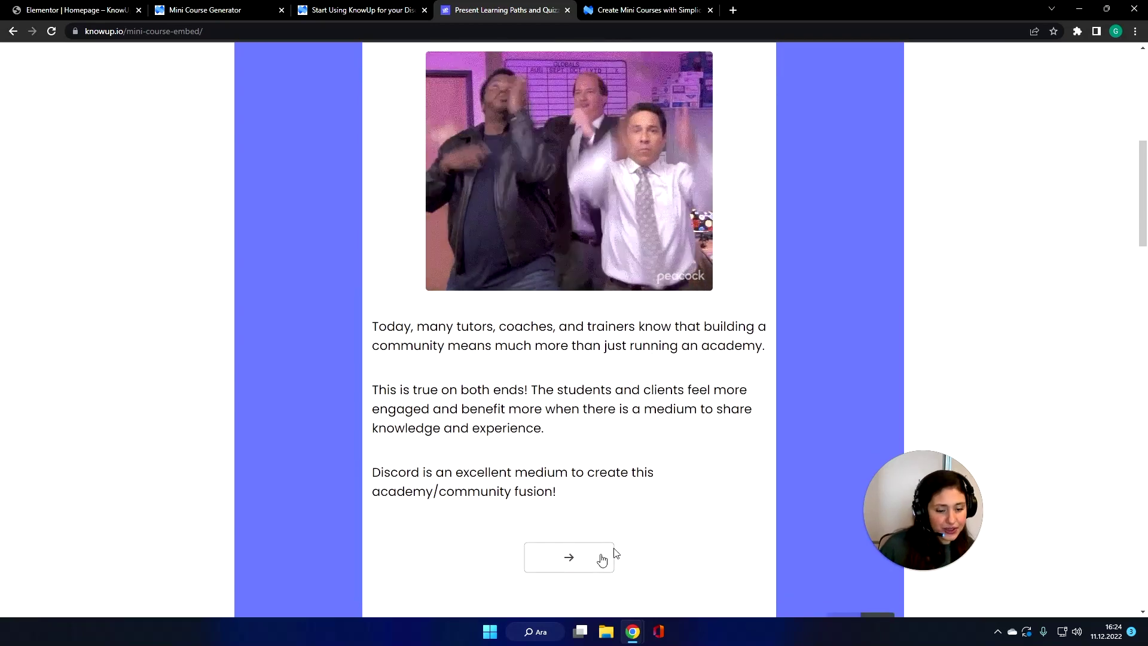
pyautogui.click(590, 558)
# Read through the second card down to 'KnowUp is here to solve this!'.
pyautogui.scroll(-1, 601, 433)
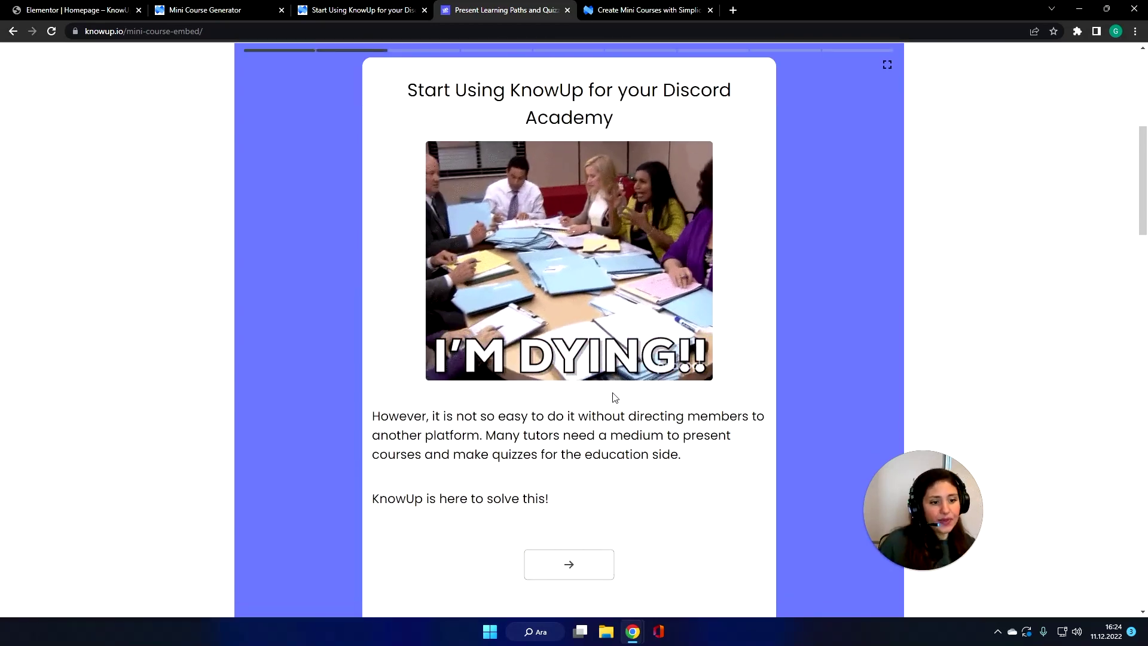
pyautogui.scroll(-1, 631, 390)
pyautogui.scroll(-2, 637, 391)
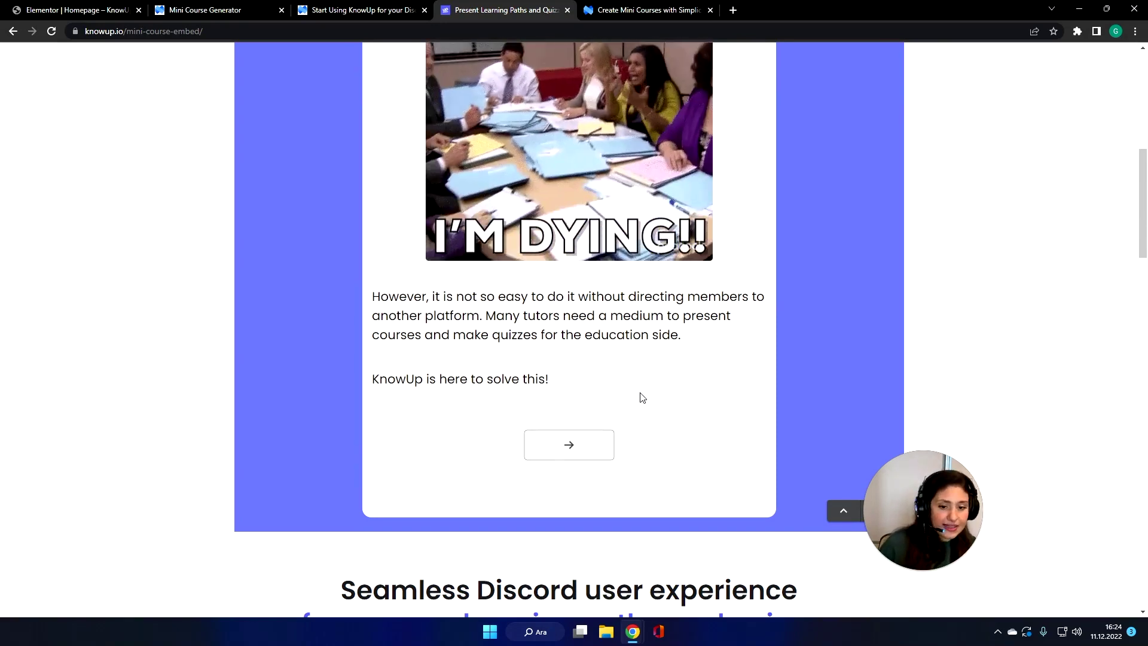
pyautogui.scroll(3, 642, 398)
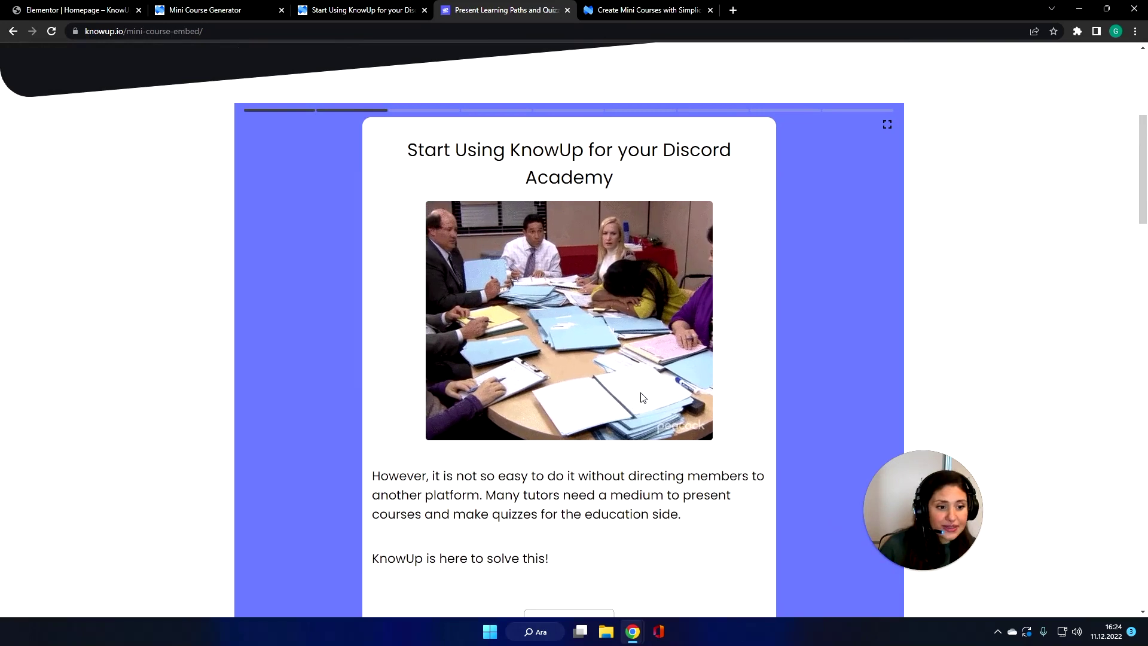
pyautogui.scroll(-2, 640, 393)
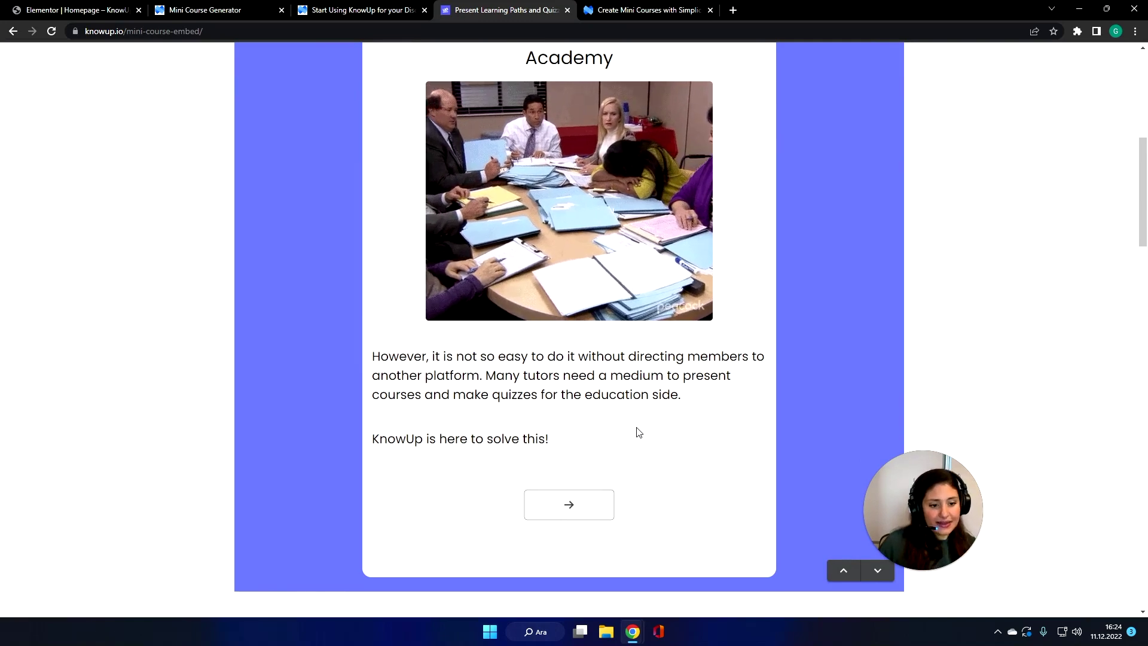
pyautogui.scroll(-2, 638, 433)
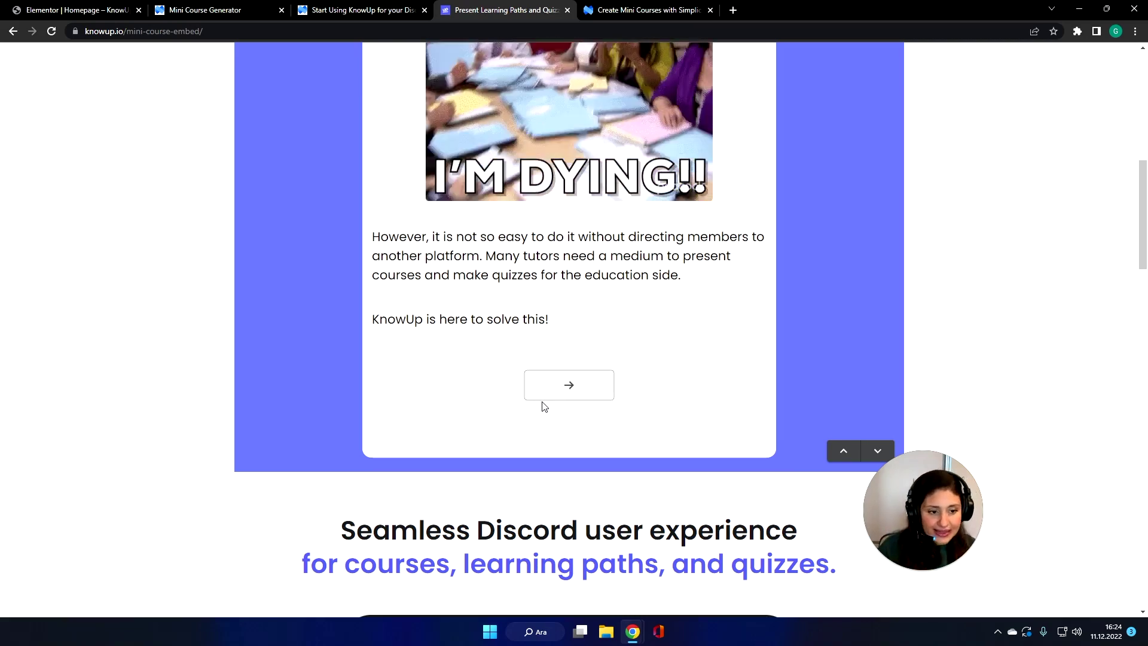
pyautogui.scroll(-2, 558, 436)
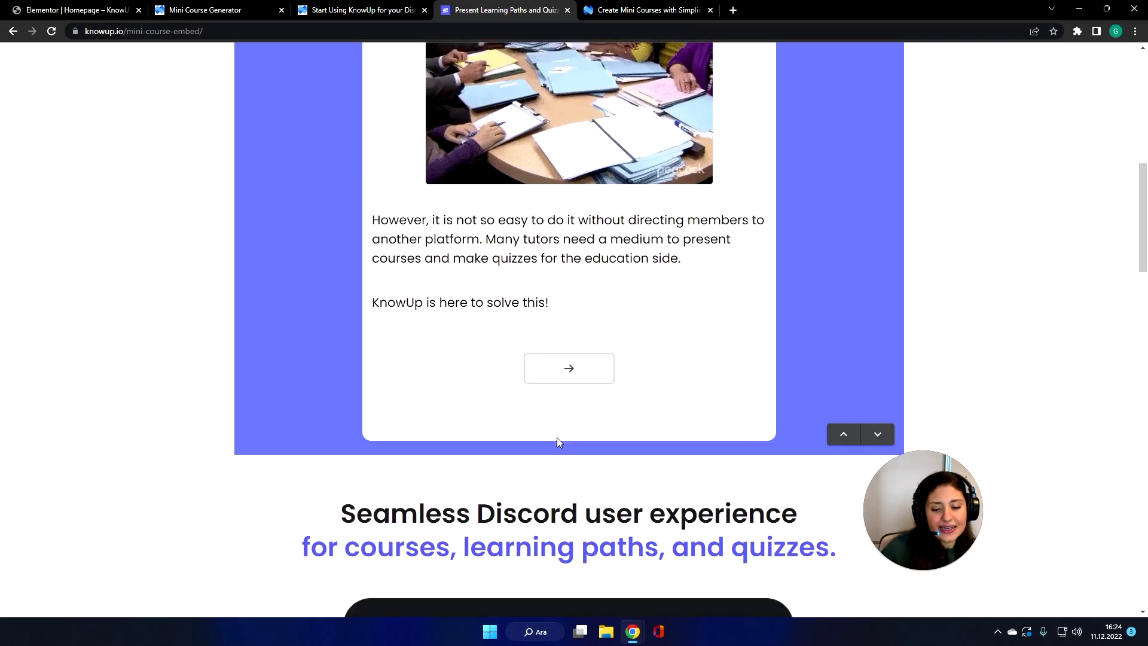
pyautogui.scroll(4, 666, 358)
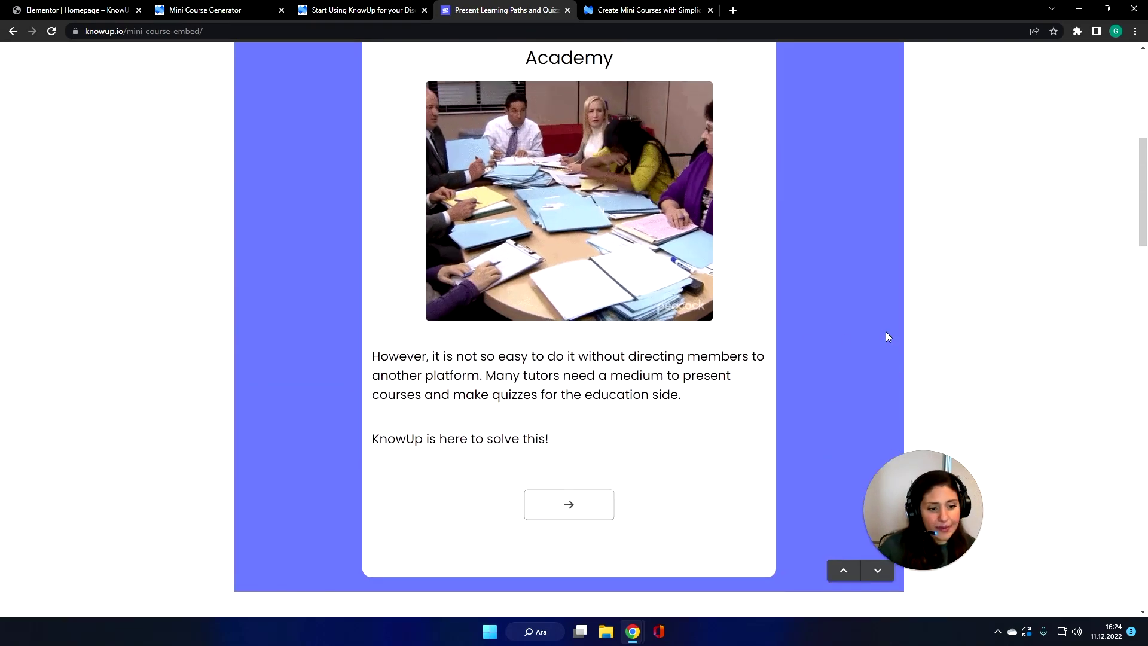